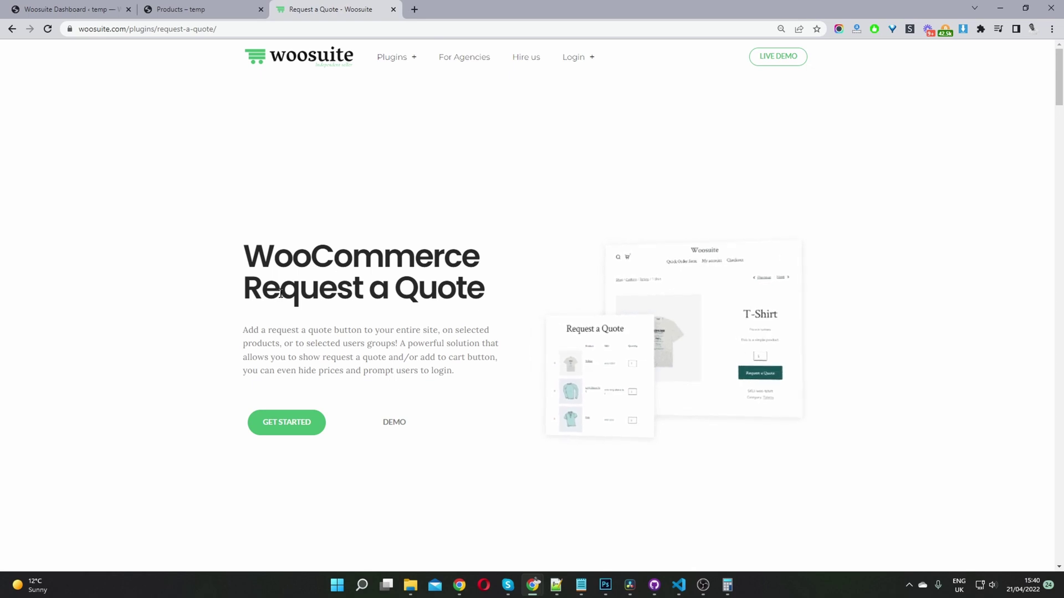
# - Return to the Woosuite dashboard, which shows 0 new quotes and £0.00 B2B revenue
pyautogui.moveTo(281, 294); pyautogui.dragTo(429, 307)
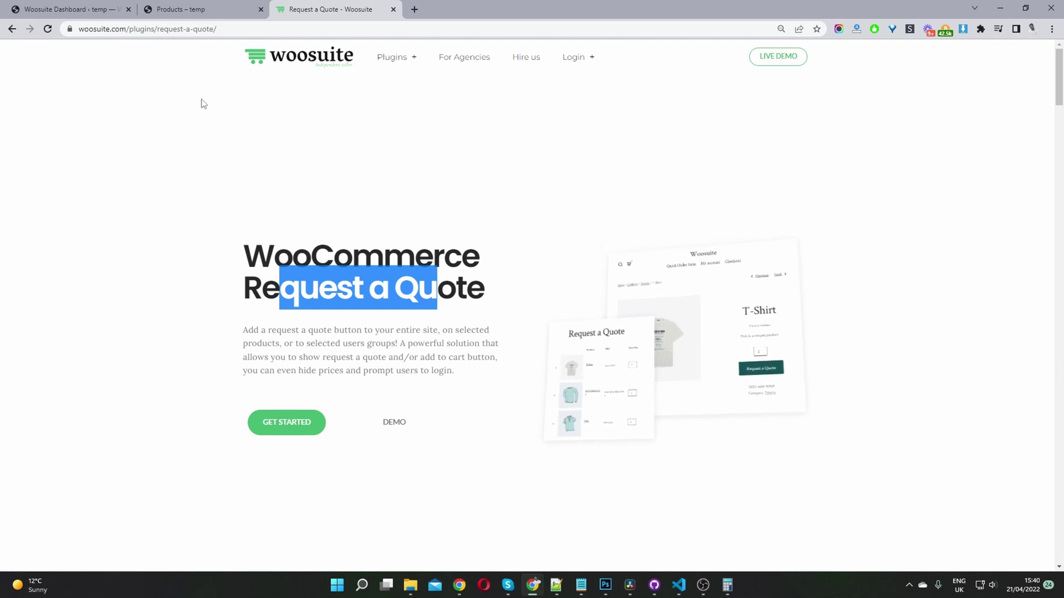
pyautogui.click(111, 12)
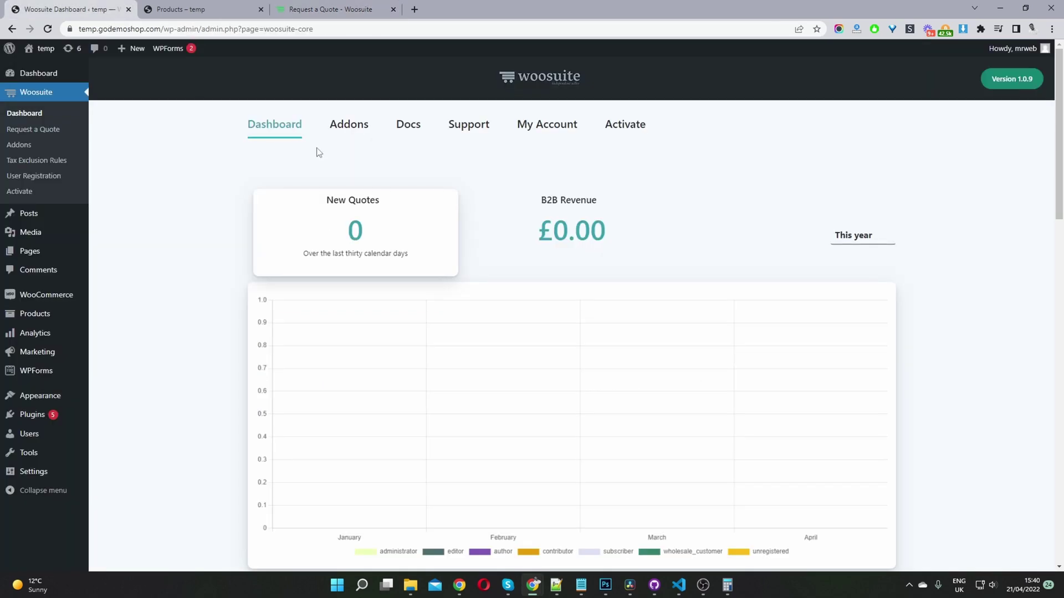
pyautogui.moveTo(61, 420)
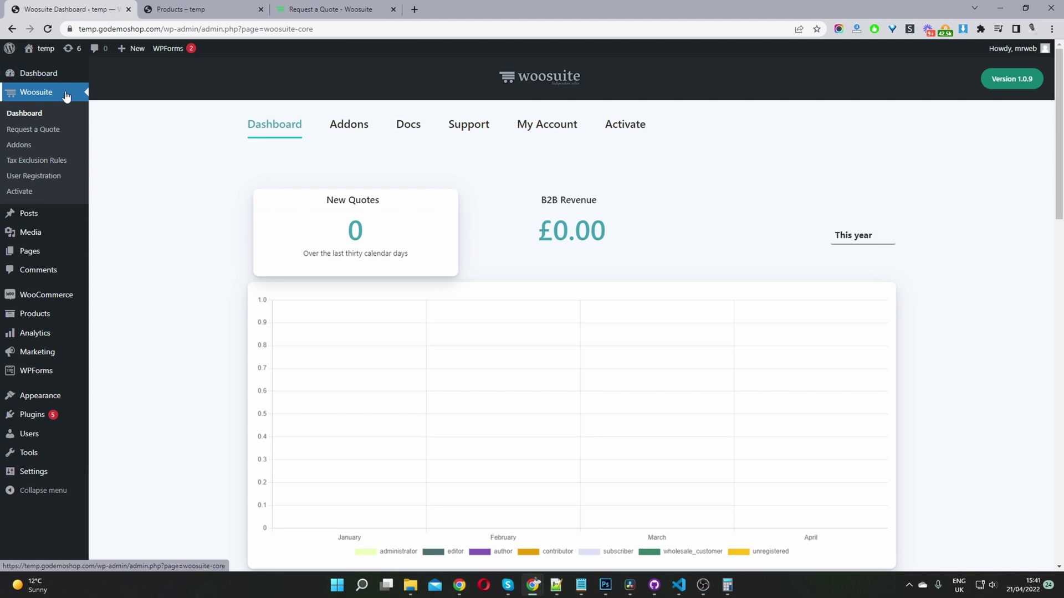
# - Start a new quote rule and paste 'Hide/Remove Add To Cart Button' as its title
pyautogui.click(57, 138)
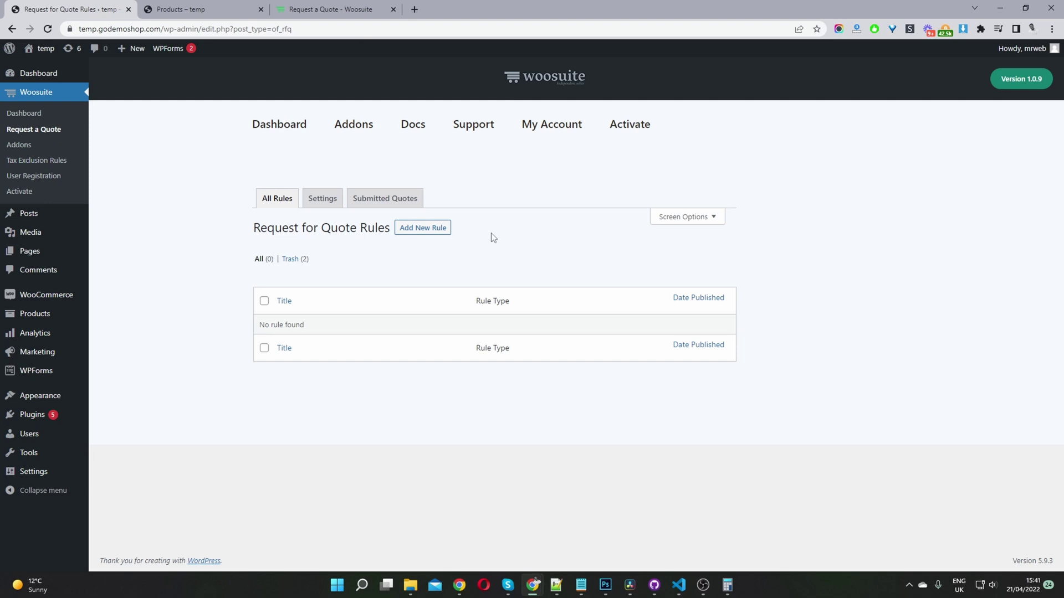
pyautogui.click(439, 229)
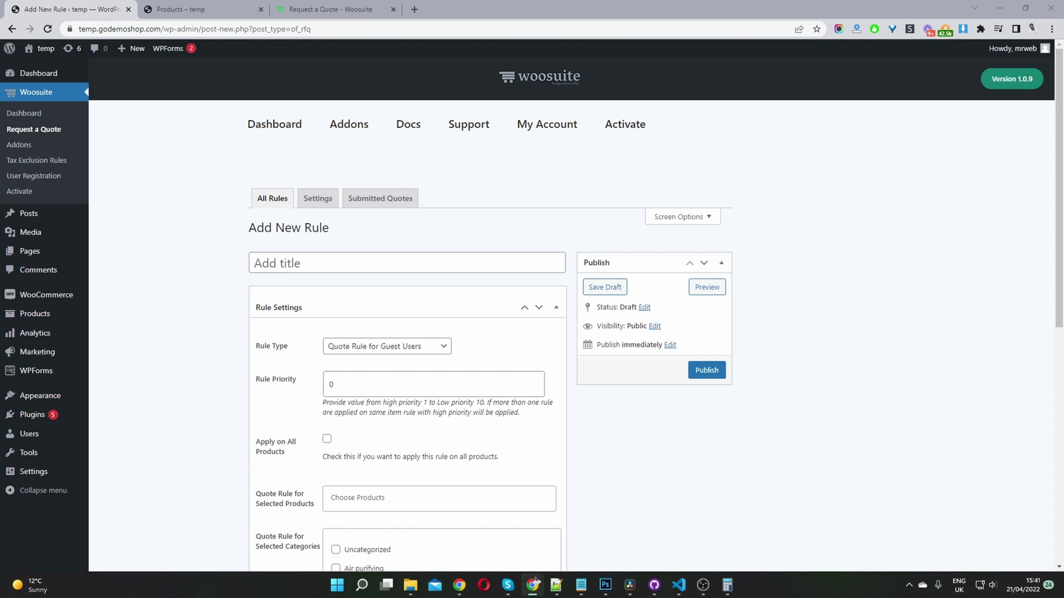
pyautogui.write('Hide/Remove Add To Cart Button')
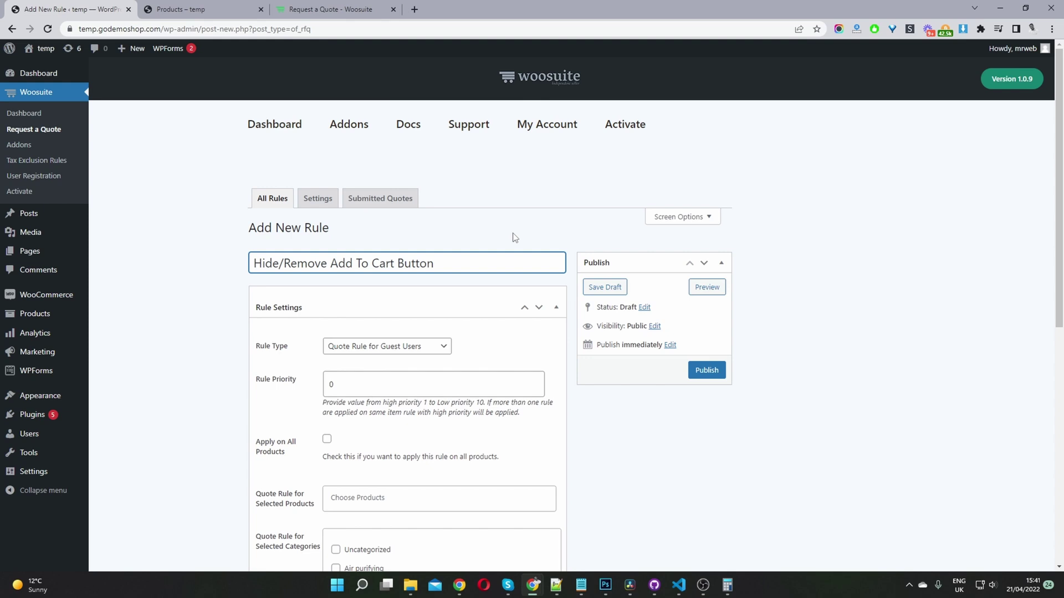
pyautogui.click(395, 346)
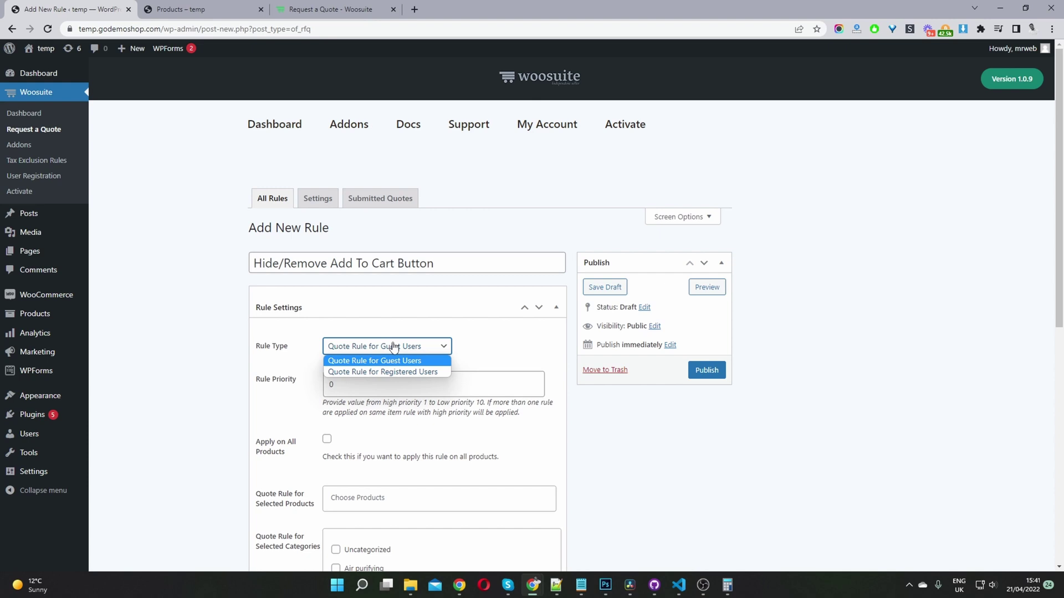
pyautogui.click(395, 361)
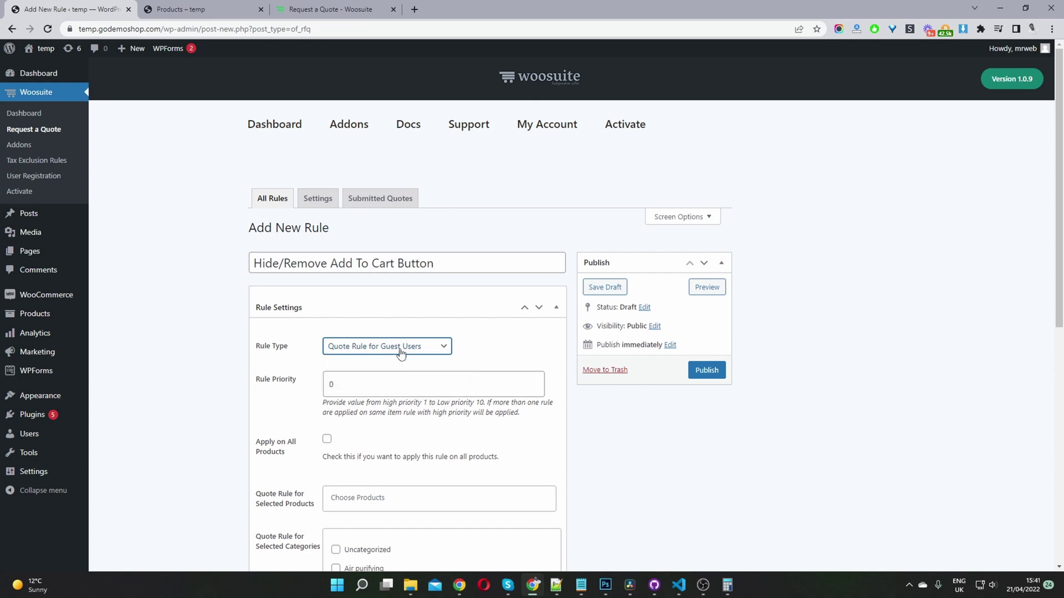
pyautogui.click(401, 348)
pyautogui.click(400, 371)
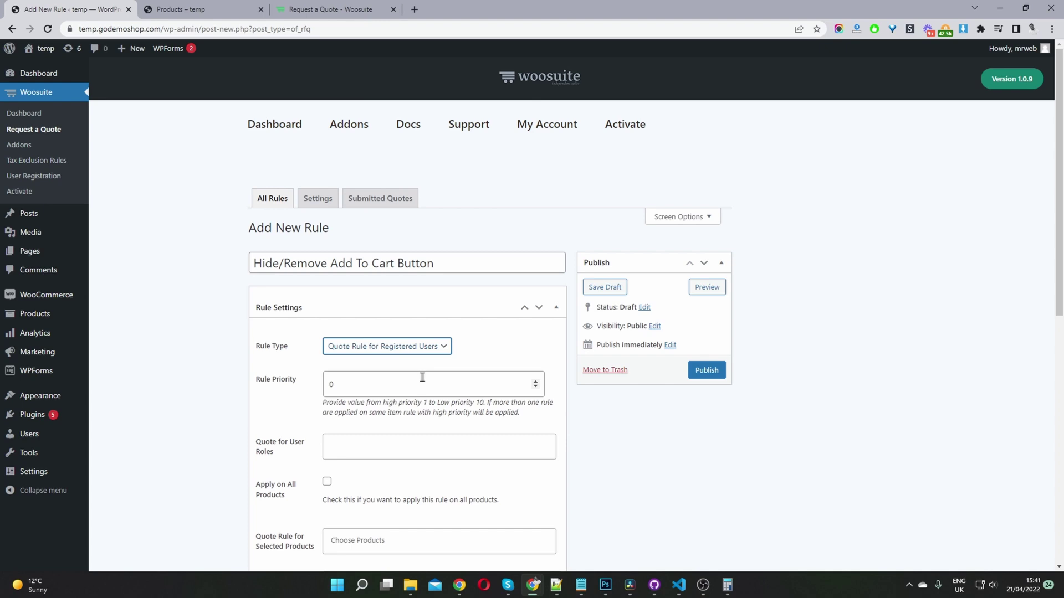
pyautogui.click(398, 446)
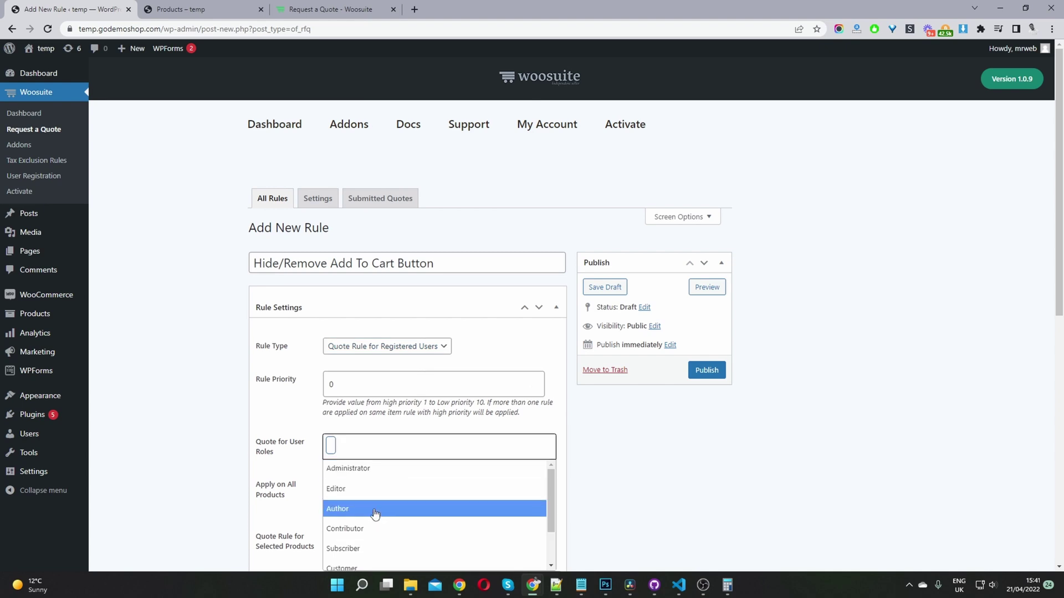
pyautogui.click(664, 453)
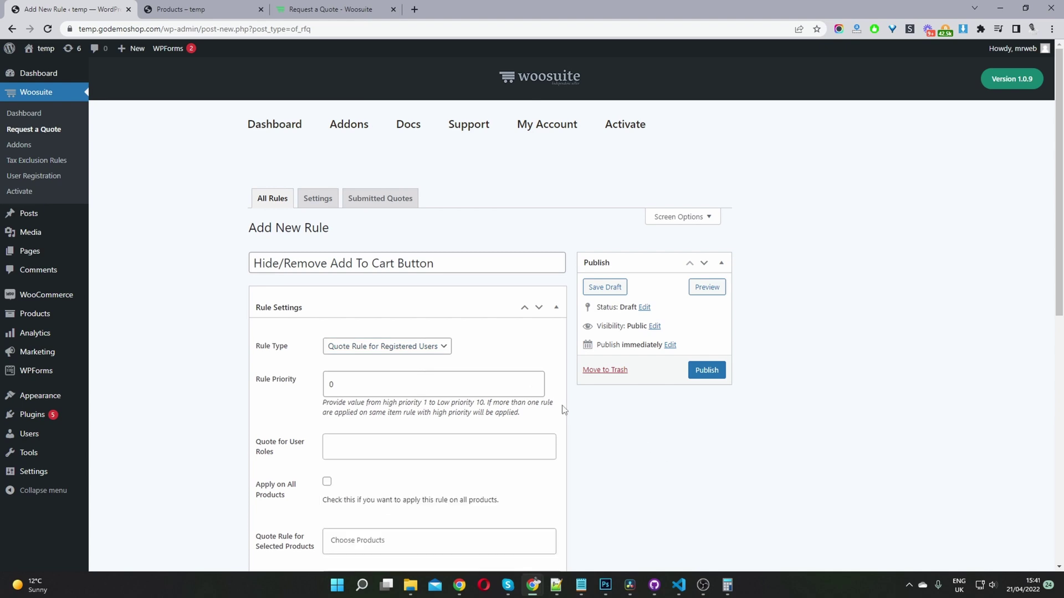
pyautogui.click(398, 346)
pyautogui.click(400, 361)
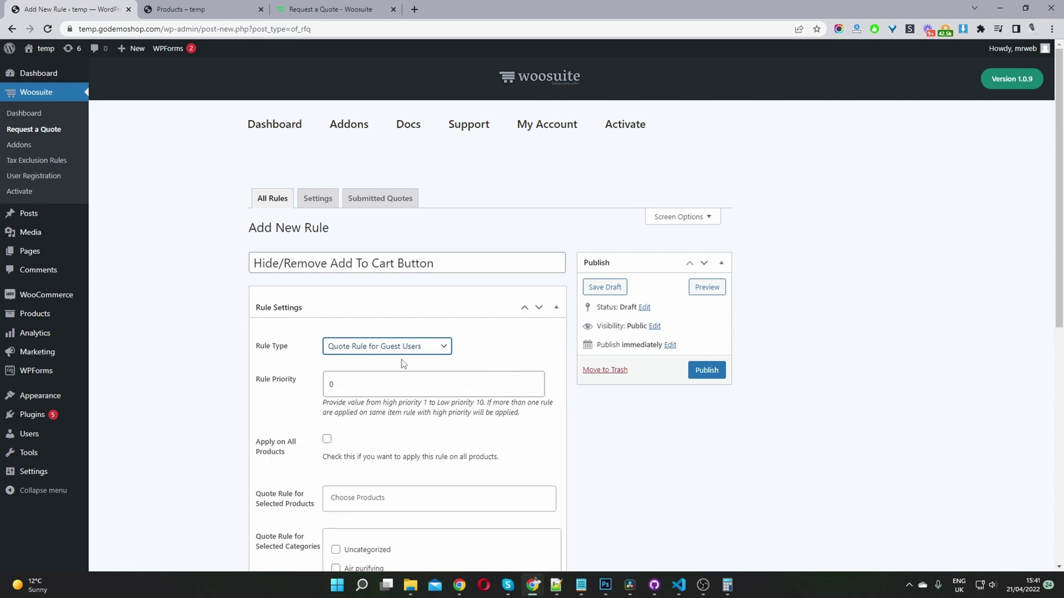
# - Set the rule priority to 1
pyautogui.moveTo(344, 381); pyautogui.dragTo(328, 382)
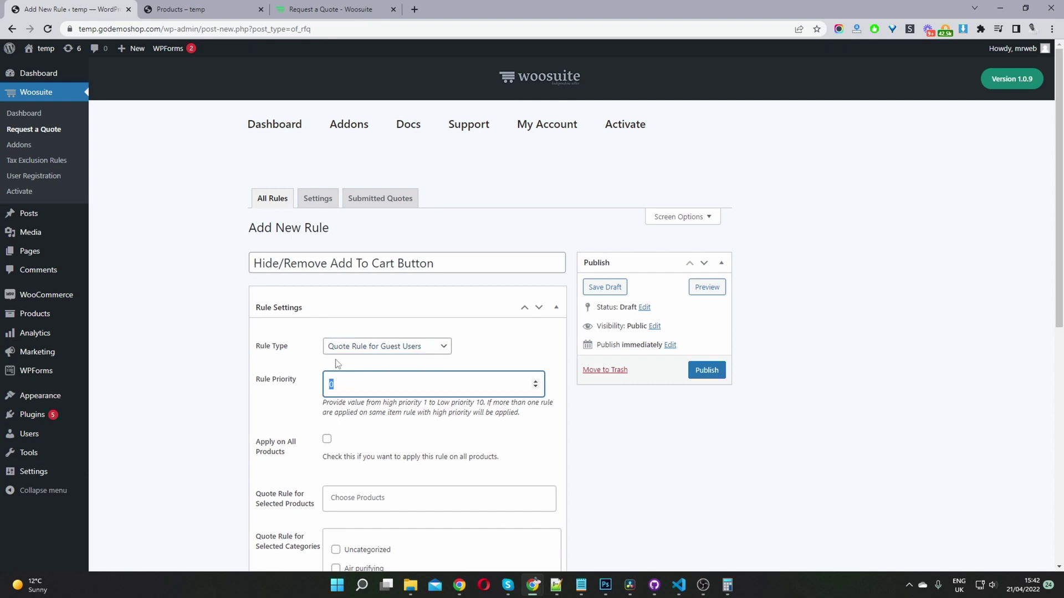
pyautogui.write('1')
pyautogui.scroll(-4, 492, 397)
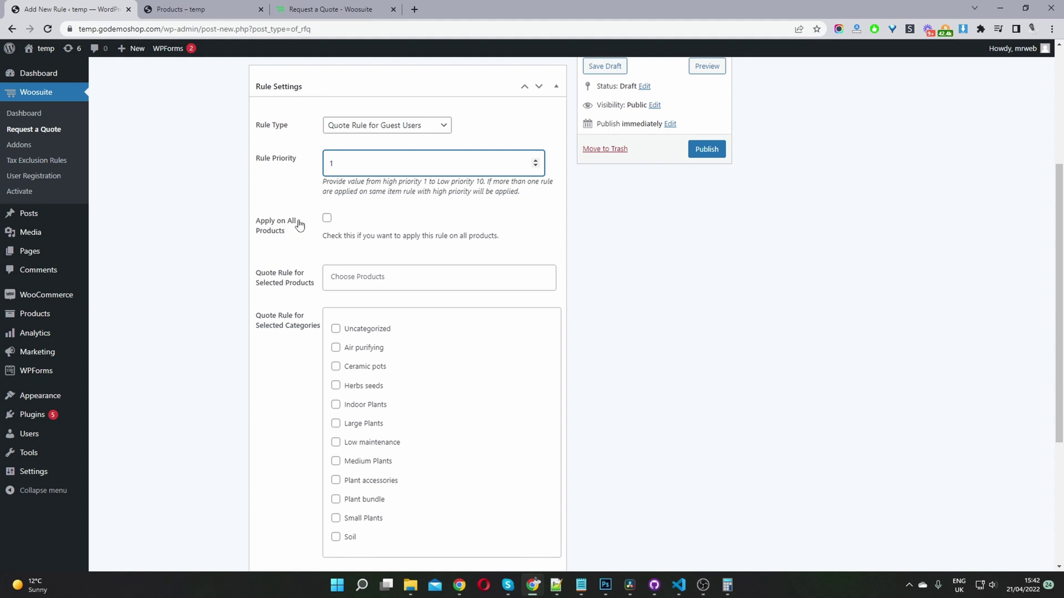
# - Enable Apply on All Products for the rule
pyautogui.click(326, 218)
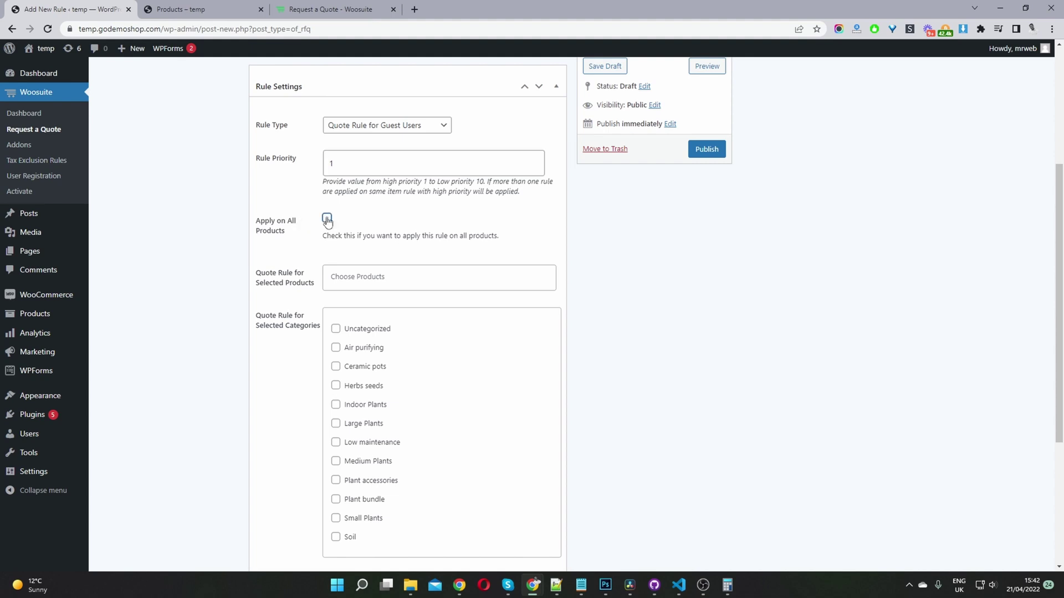
pyautogui.click(327, 299)
pyautogui.click(337, 281)
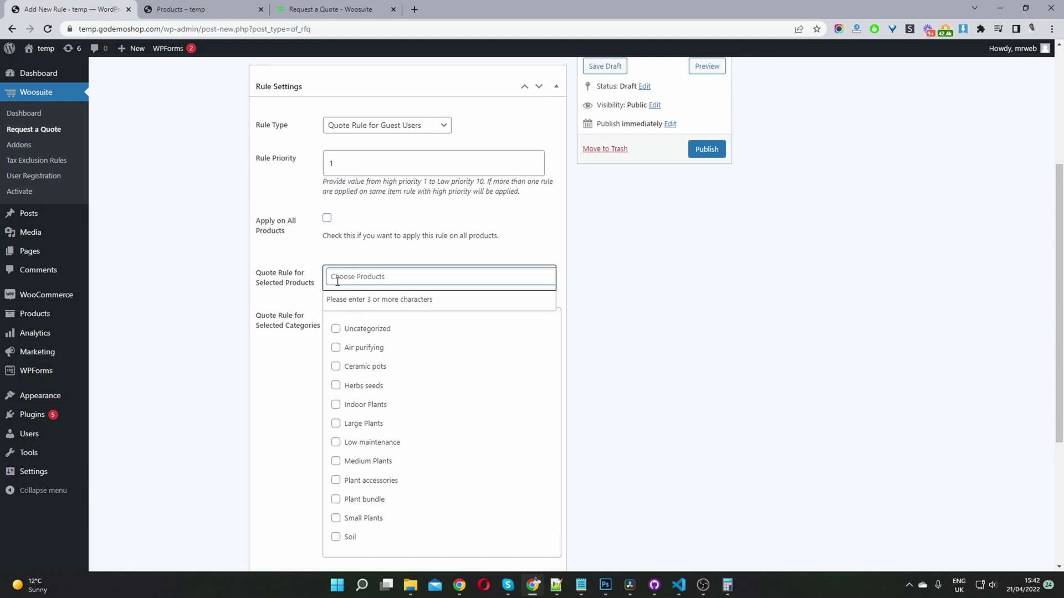
pyautogui.click(289, 310)
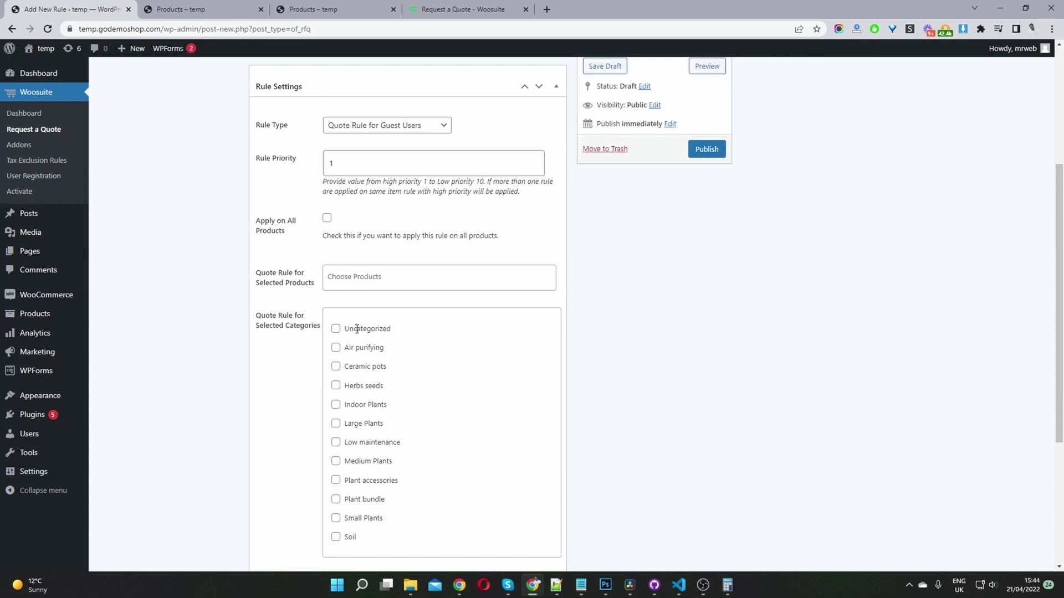
pyautogui.scroll(-1, 360, 343)
pyautogui.scroll(-1, 365, 354)
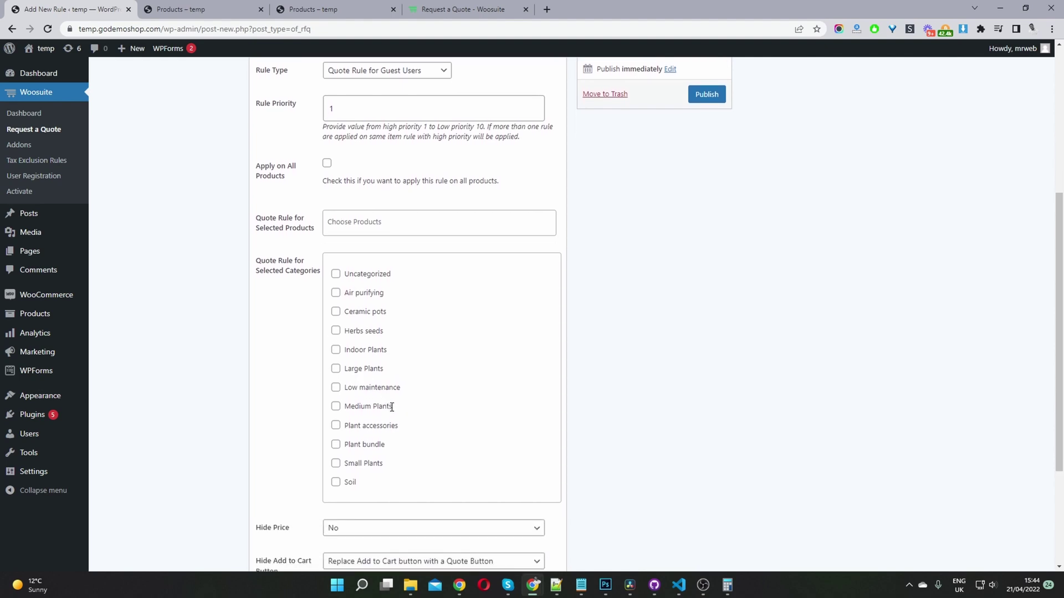
pyautogui.scroll(4, 392, 407)
pyautogui.click(327, 275)
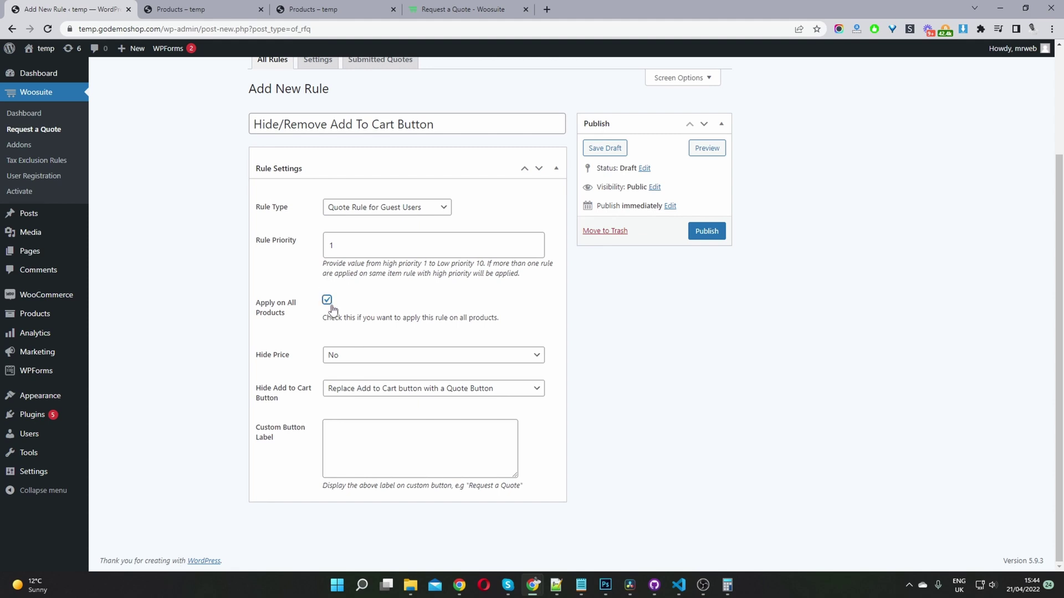
# - Keep Hide Price at No, replace Add to Cart with a custom button, and publish the rule
pyautogui.click(384, 355)
pyautogui.click(385, 357)
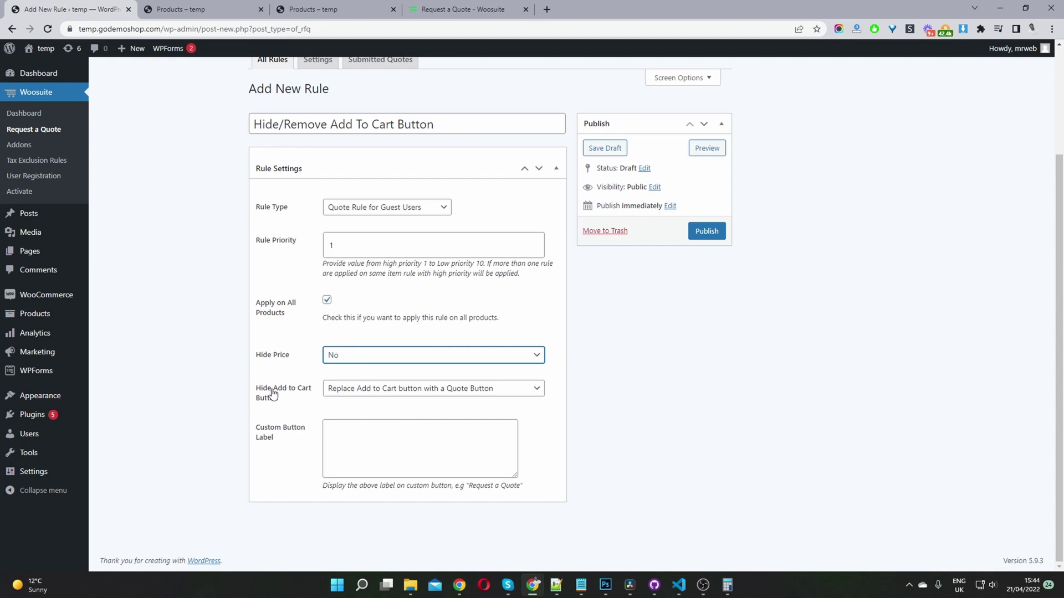
pyautogui.click(375, 391)
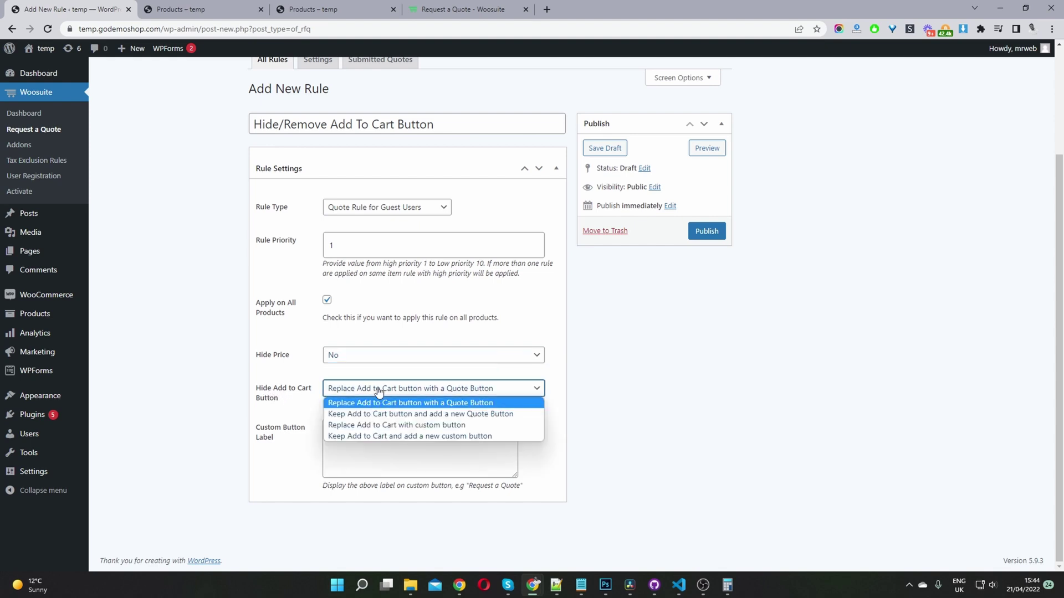
pyautogui.click(390, 426)
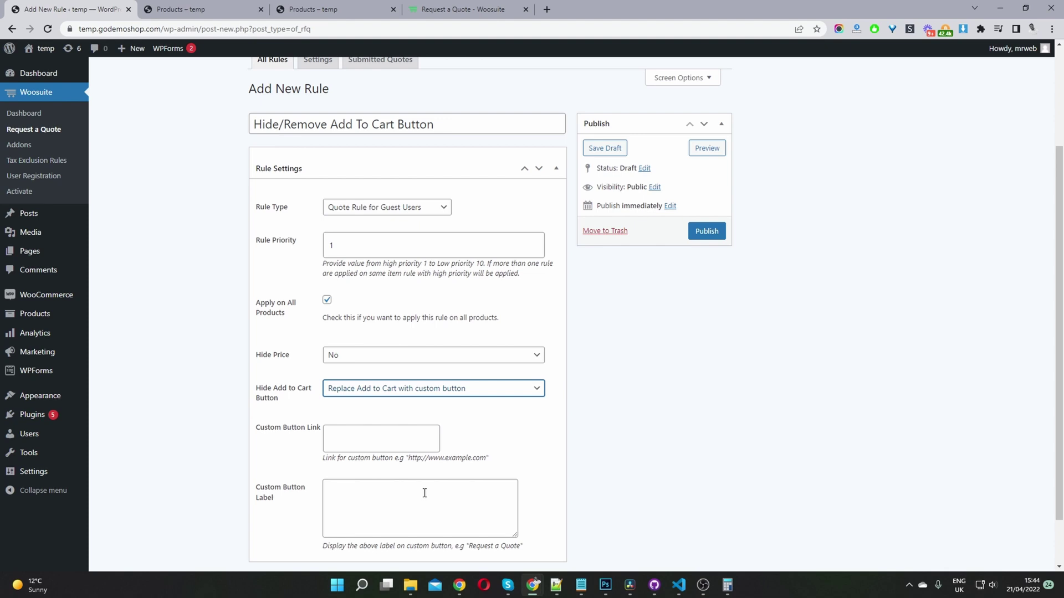
pyautogui.click(707, 232)
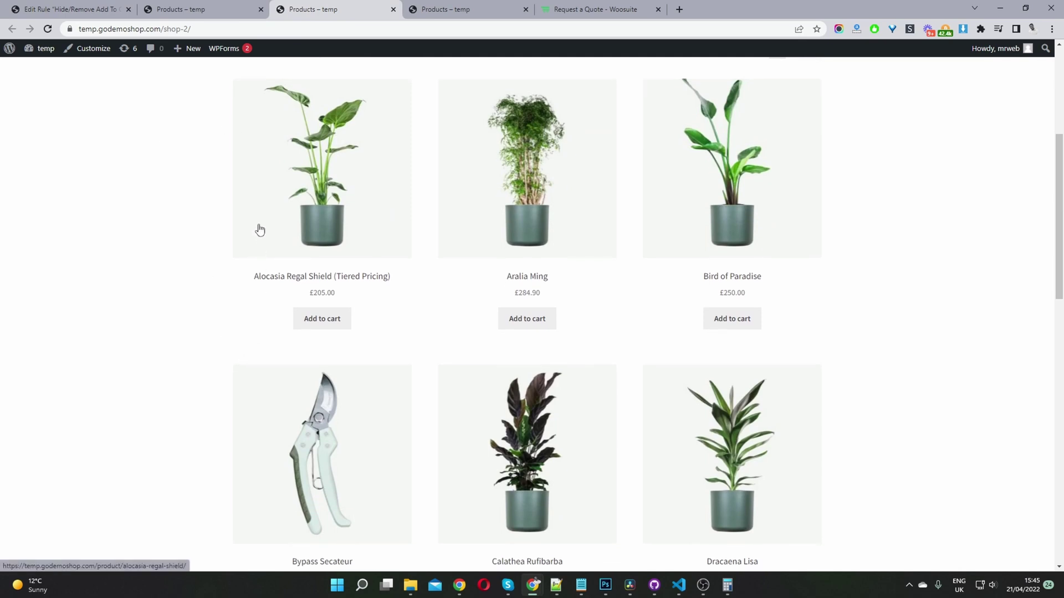
# - Select the shop page URL in the storefront address bar
pyautogui.click(264, 31)
pyautogui.hotkey('ctrl', 'c')
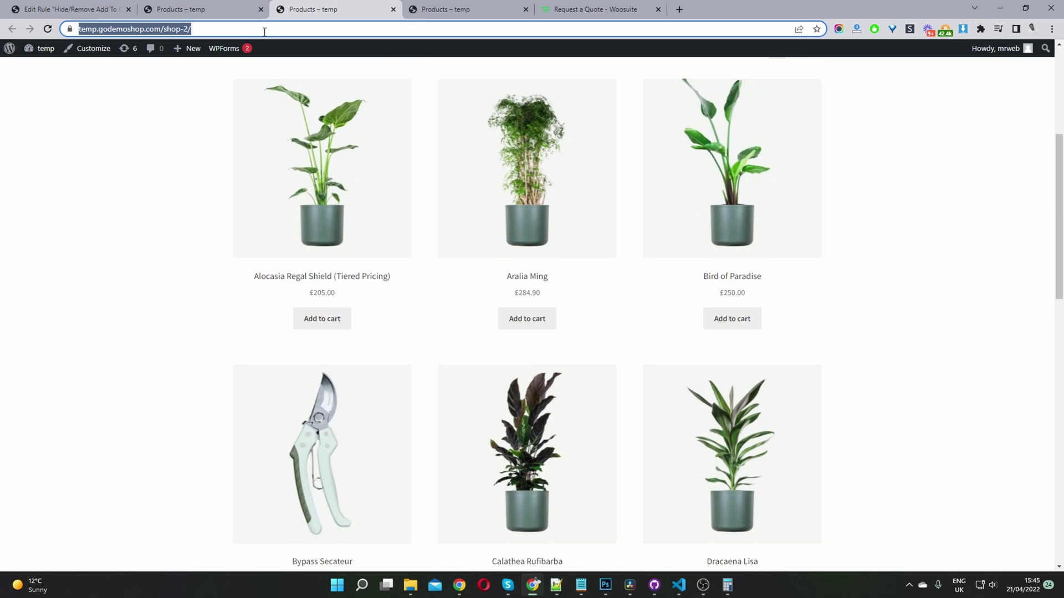
# - Load the shop URL in a private window as a guest, where no Add to cart buttons appear
pyautogui.hotkey('ctrl', 'shift', 'n')
pyautogui.hotkey('ctrl', 'v')
pyautogui.press('Return')
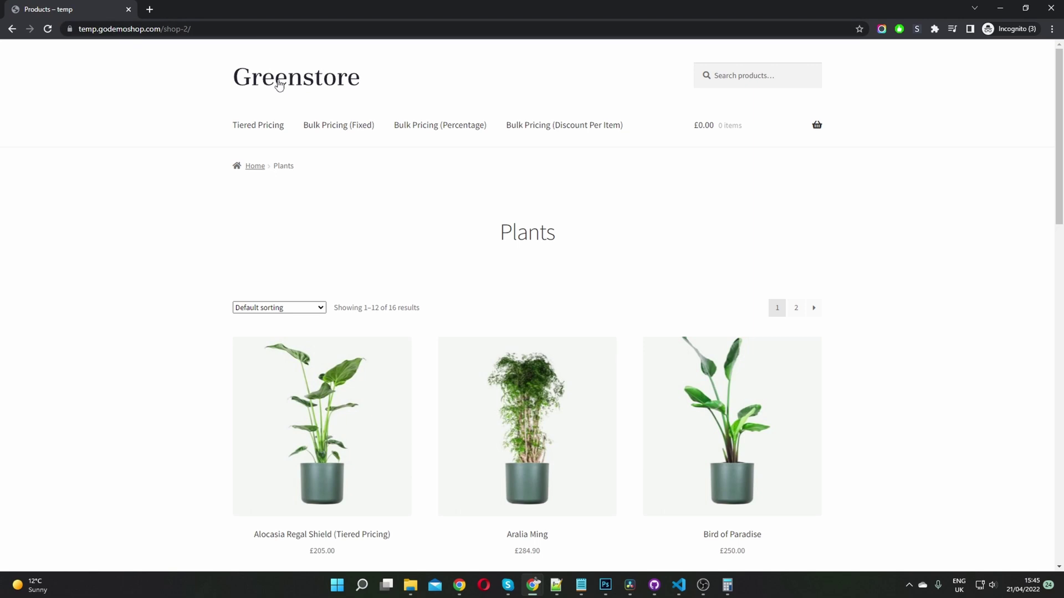
pyautogui.scroll(-4, 486, 205)
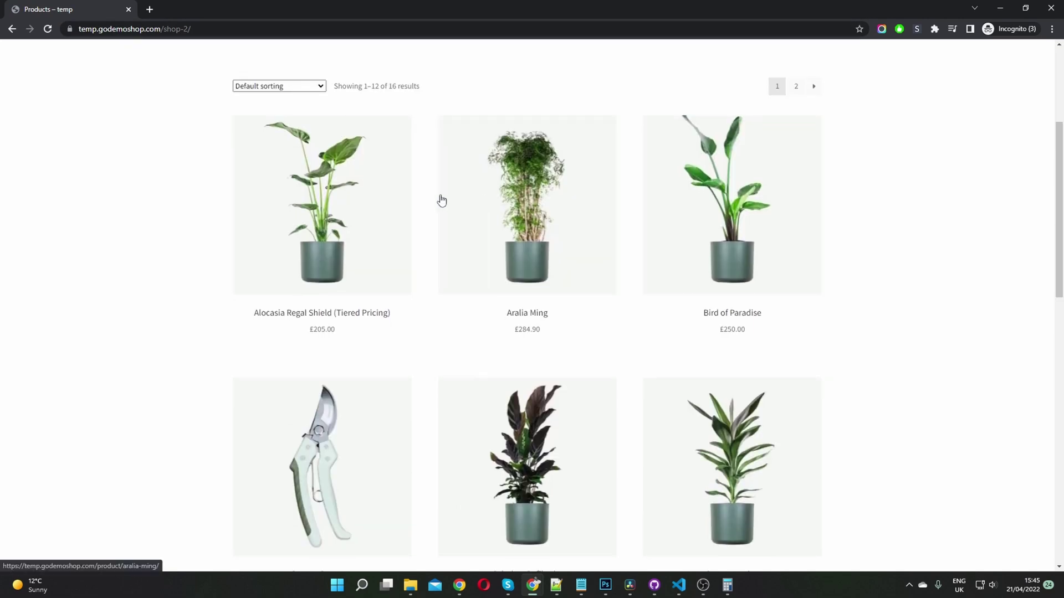
# - Open and check the Aralia Ming product page priced £284.90
pyautogui.click(532, 263)
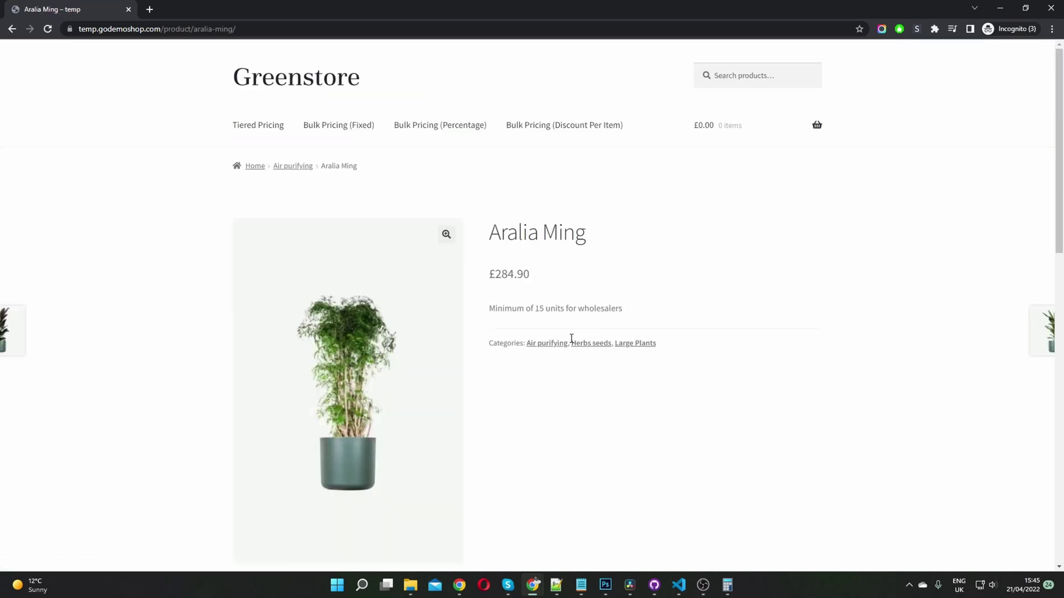
pyautogui.scroll(-5, 571, 349)
pyautogui.scroll(-3, 573, 359)
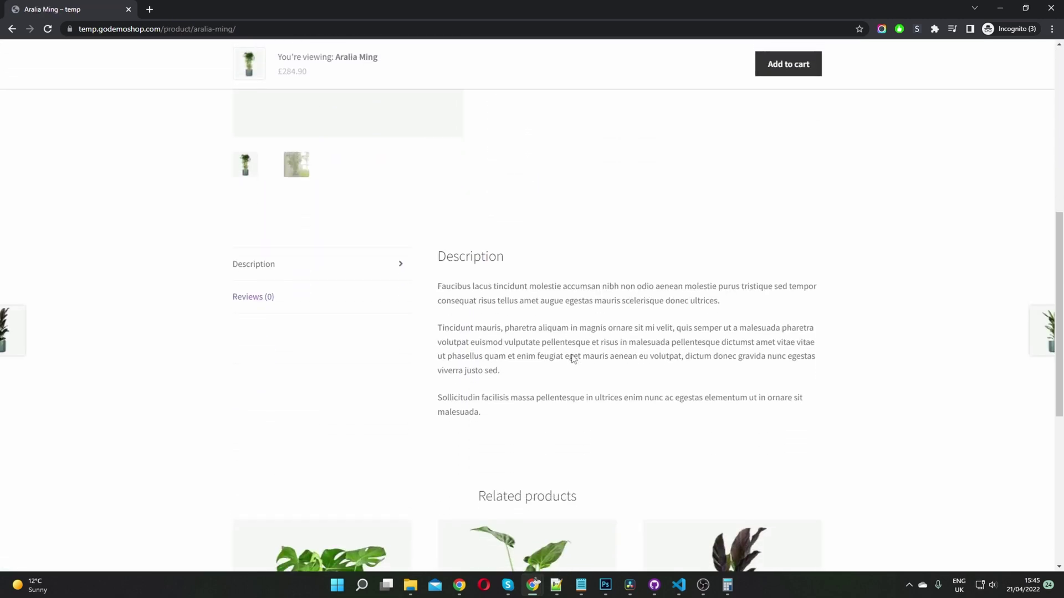
pyautogui.scroll(5, 573, 358)
pyautogui.scroll(1, 574, 358)
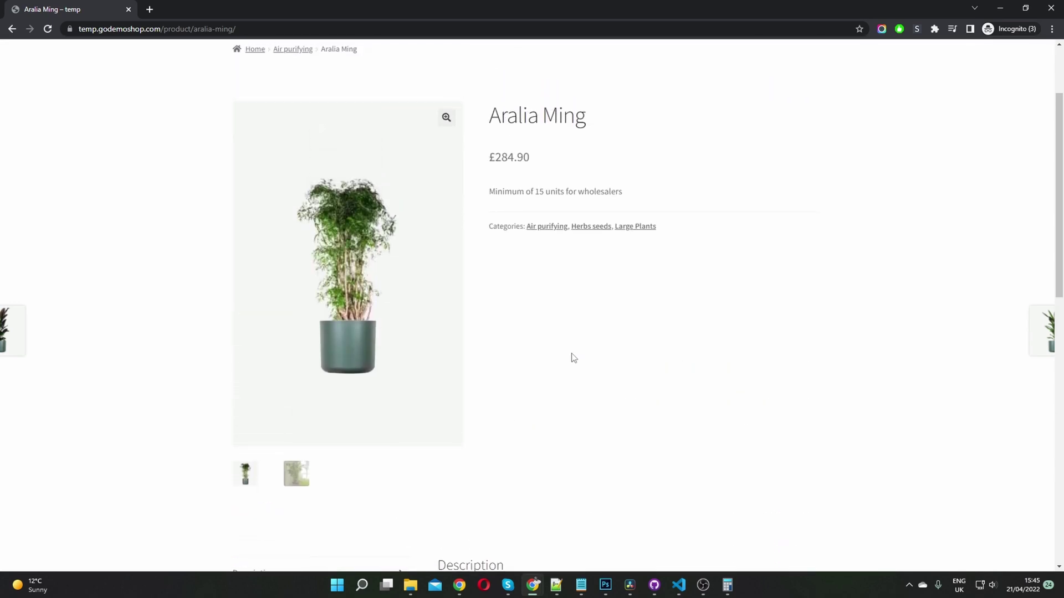